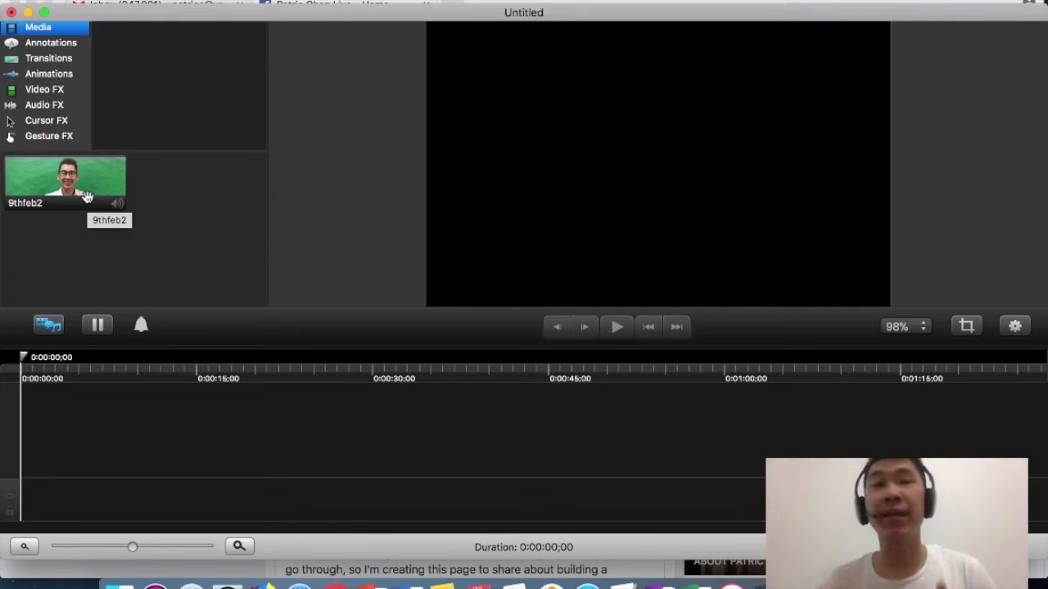
# - Place the 9thfeb2 clip at the start of the timeline, apply the Remove a Color effect to it and show its properties
pyautogui.moveTo(87, 197); pyautogui.dragTo(122, 451)
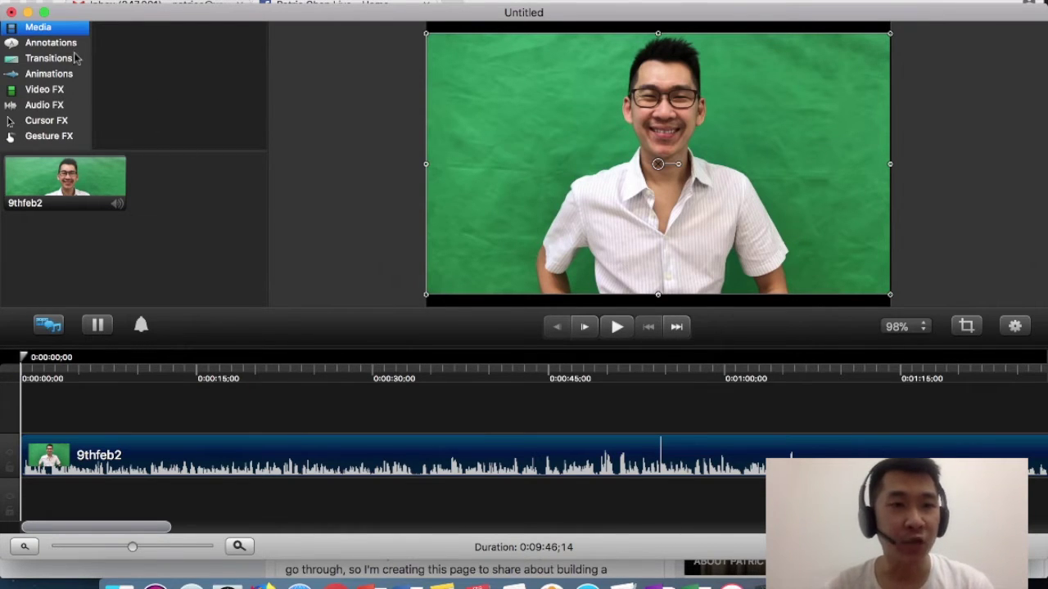
pyautogui.click(54, 91)
pyautogui.moveTo(256, 190); pyautogui.dragTo(260, 264)
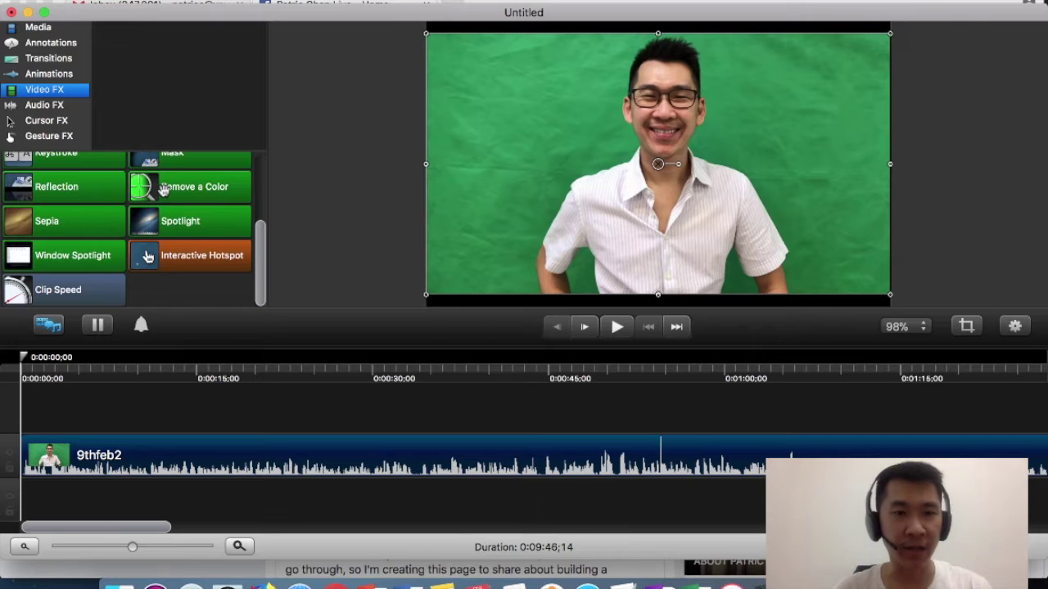
pyautogui.moveTo(162, 189)
pyautogui.moveTo(164, 189); pyautogui.dragTo(152, 464)
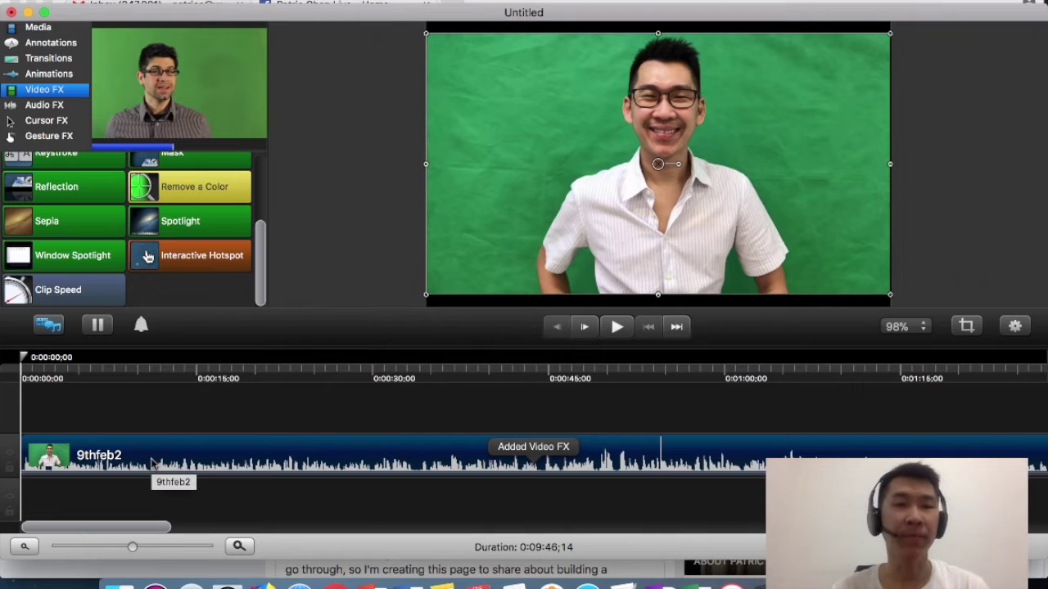
pyautogui.click(1016, 327)
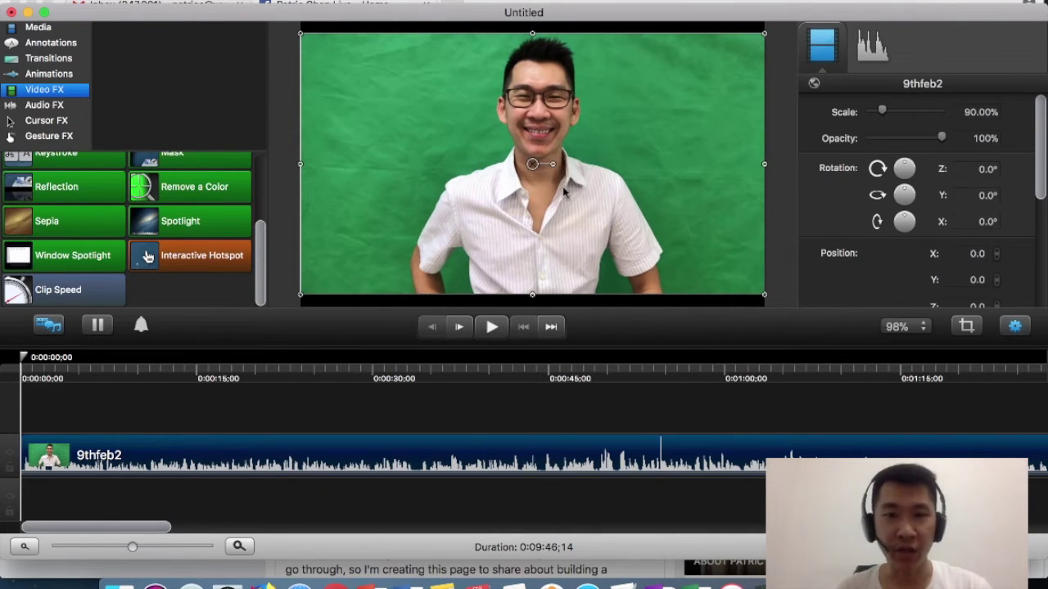
# - Import the painted wood-plank image from the Sceneries folder and place it on the track below the 9thfeb2 clip
pyautogui.click(37, 28)
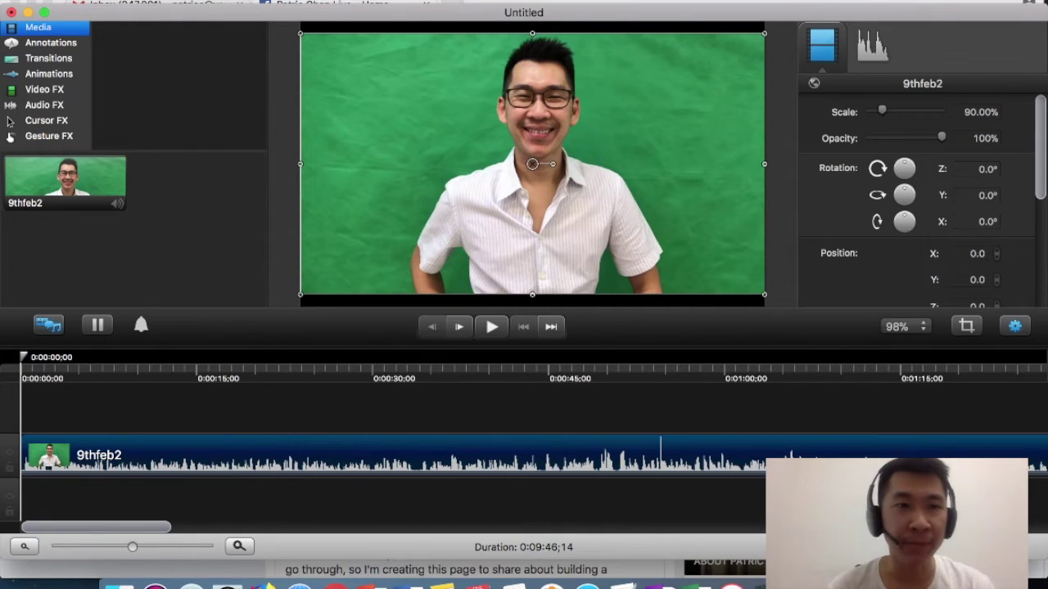
pyautogui.click(135, 0)
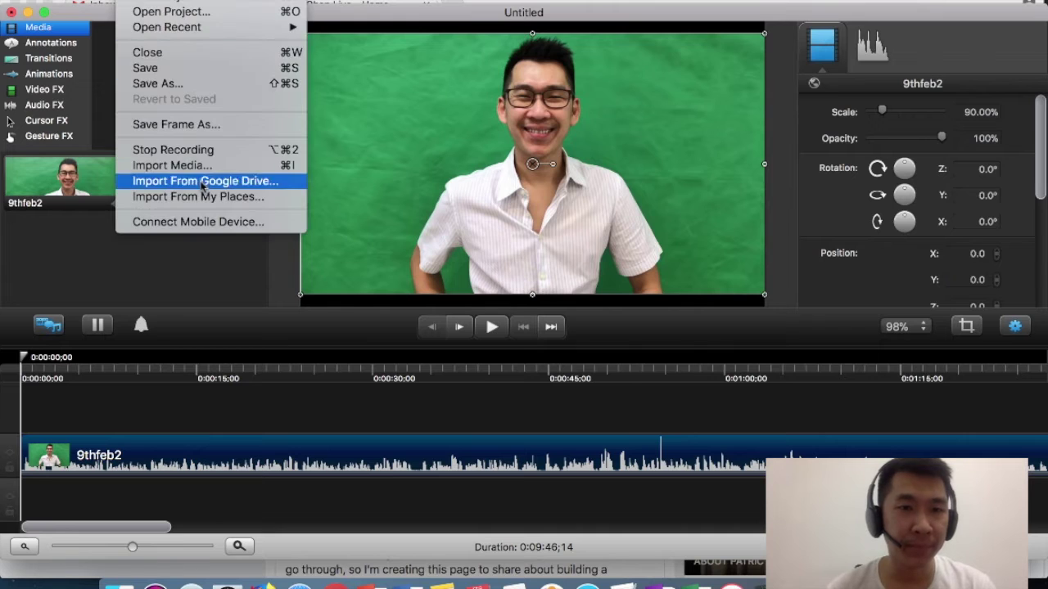
pyautogui.click(181, 166)
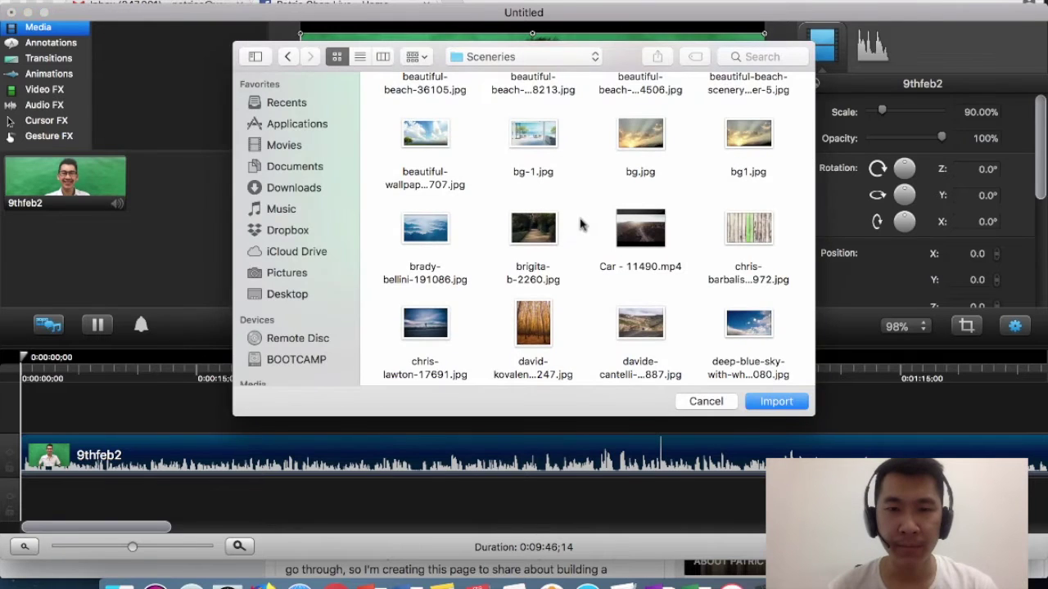
pyautogui.doubleClick(743, 232)
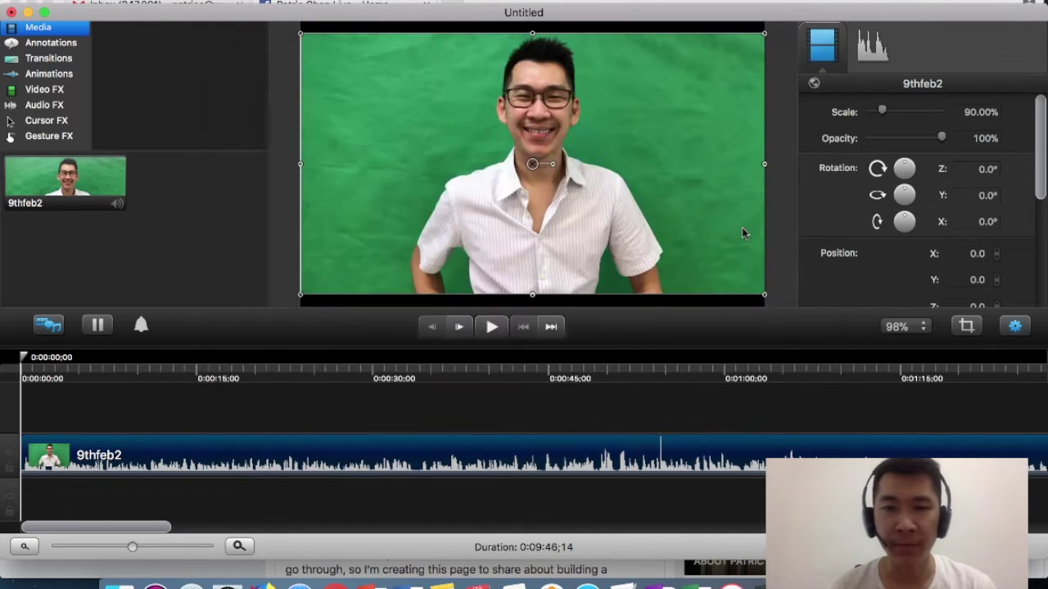
pyautogui.moveTo(211, 182); pyautogui.dragTo(1035, 527)
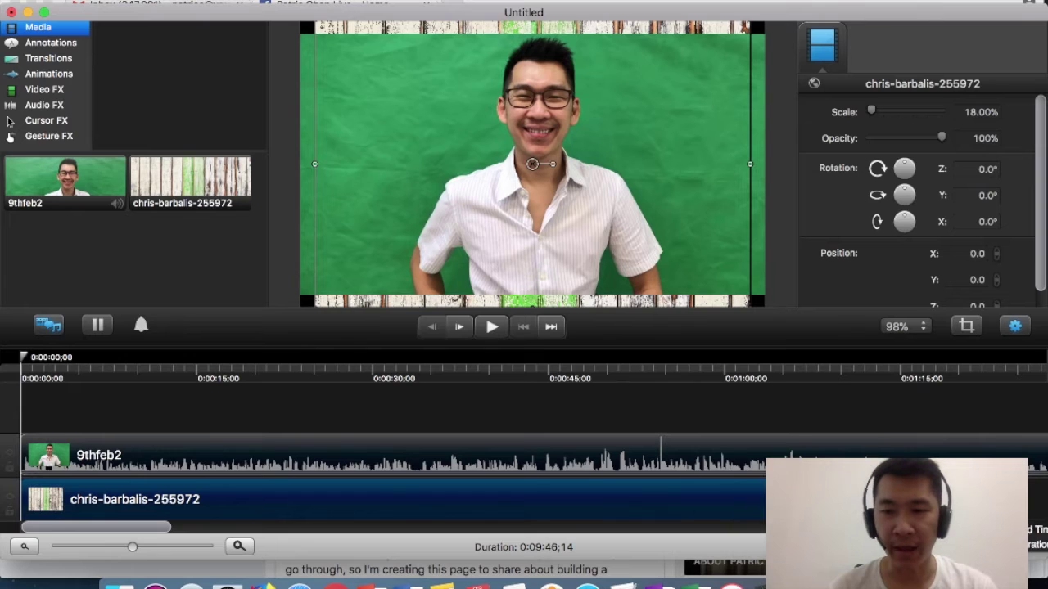
# - Extend the wood-plank background on the timeline to the full length of the 9thfeb2 clip
pyautogui.click(33, 548)
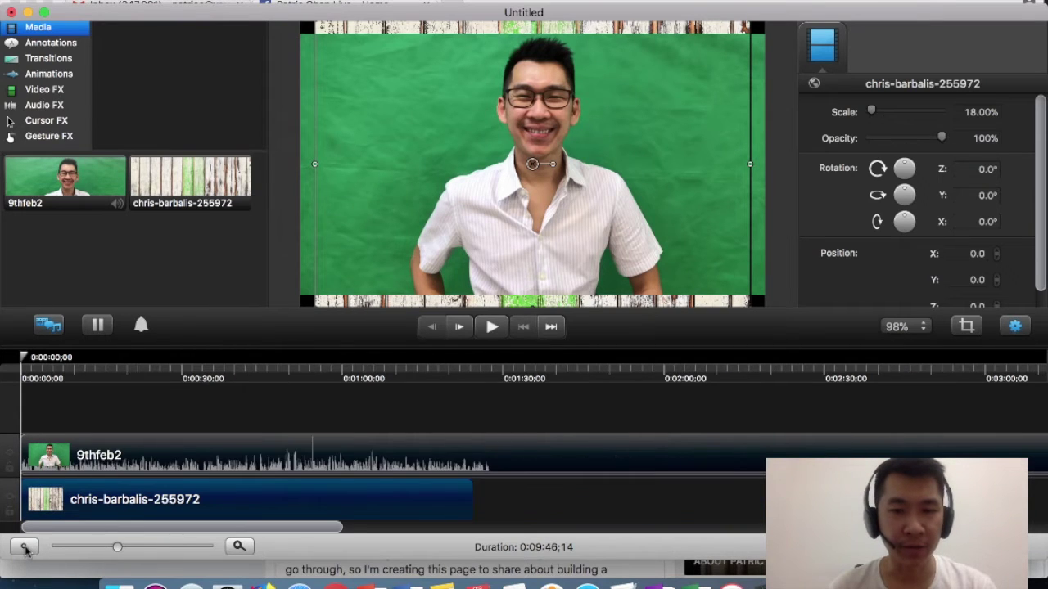
pyautogui.click(33, 549)
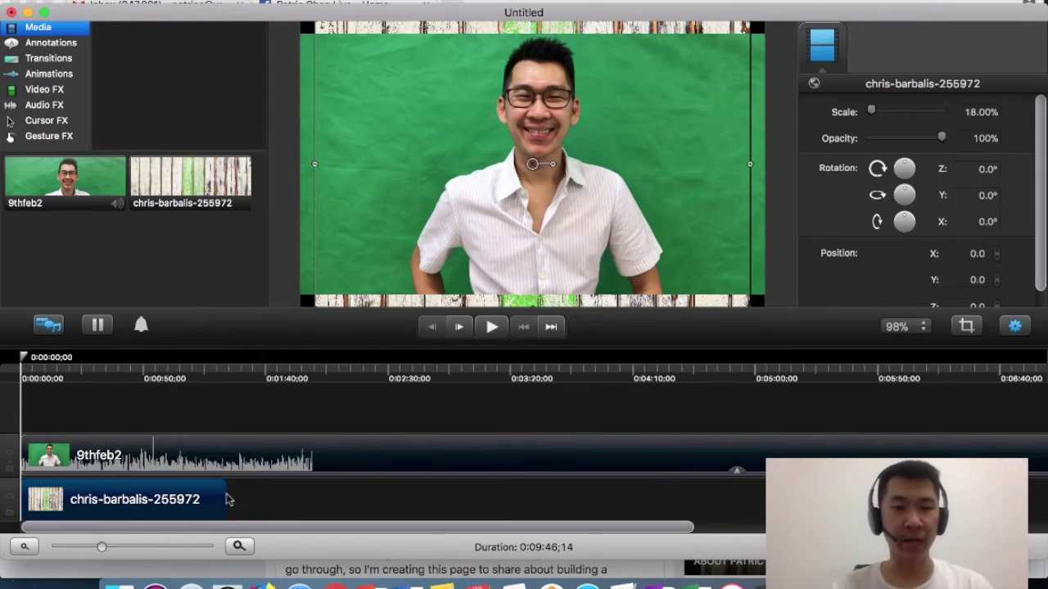
pyautogui.moveTo(224, 494); pyautogui.dragTo(818, 494)
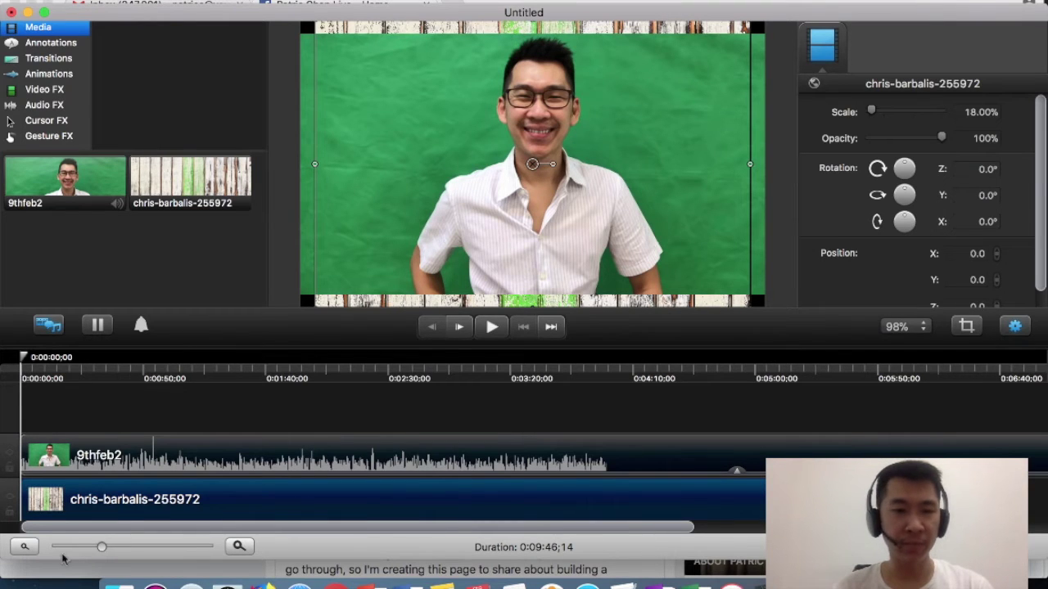
pyautogui.click(27, 547)
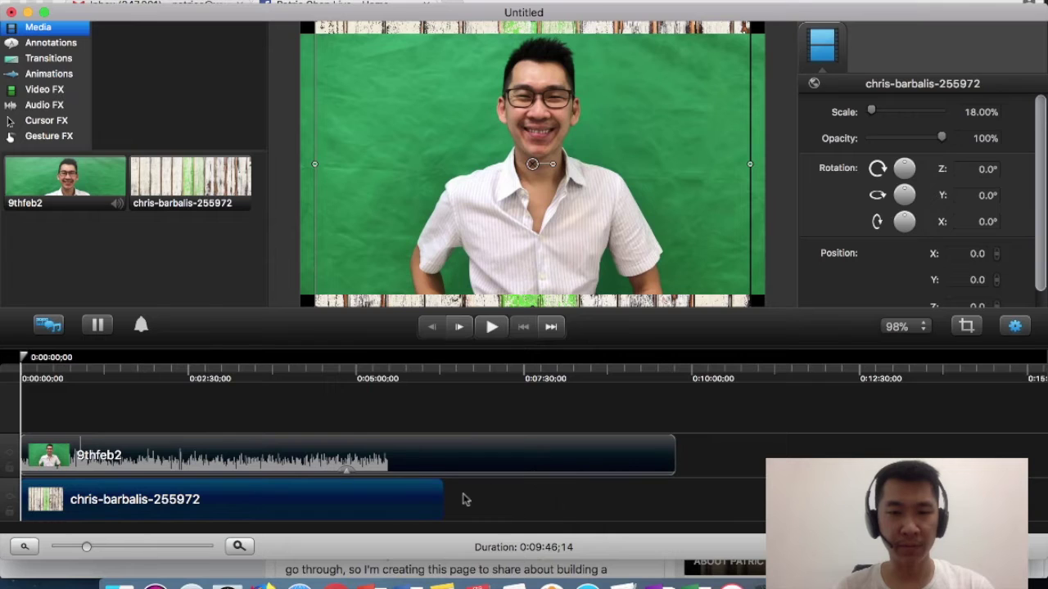
pyautogui.moveTo(440, 492); pyautogui.dragTo(674, 493)
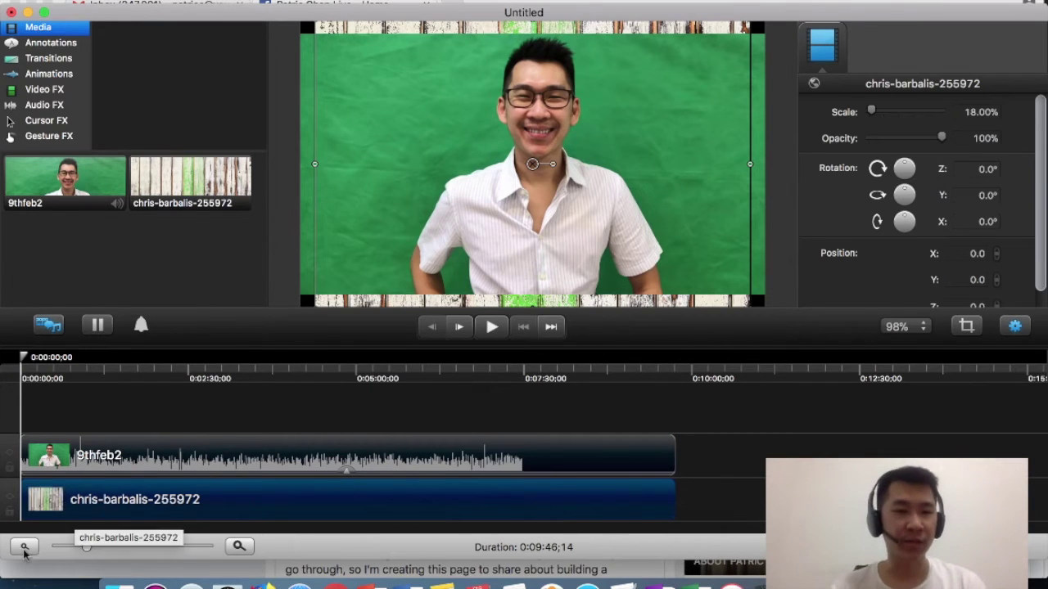
# - Enlarge the 9thfeb2 clip on the canvas to about 98% scale
pyautogui.click(239, 546)
pyautogui.click(334, 457)
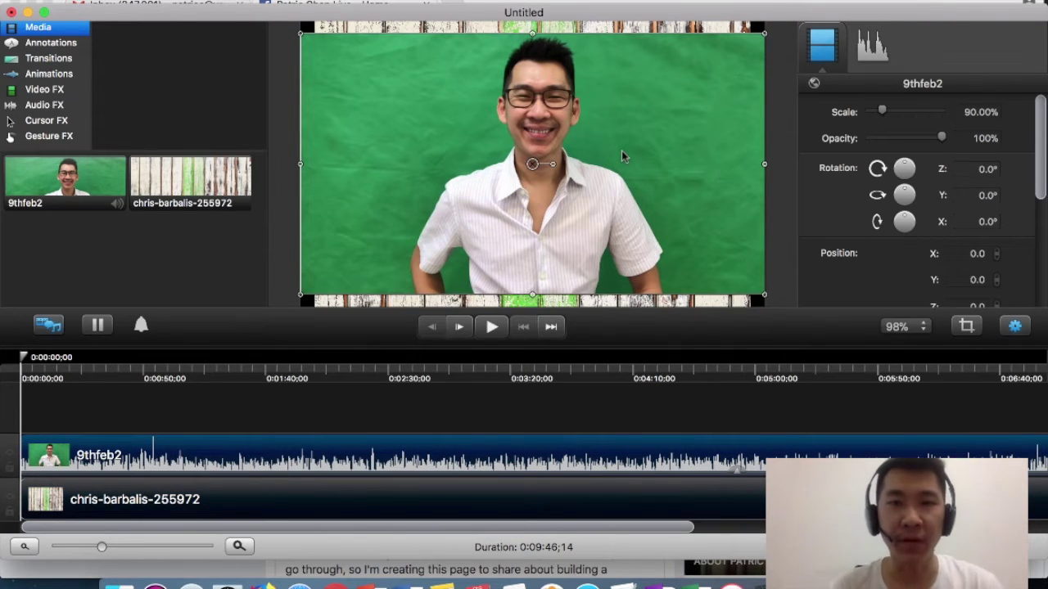
pyautogui.moveTo(764, 32); pyautogui.dragTo(778, 27)
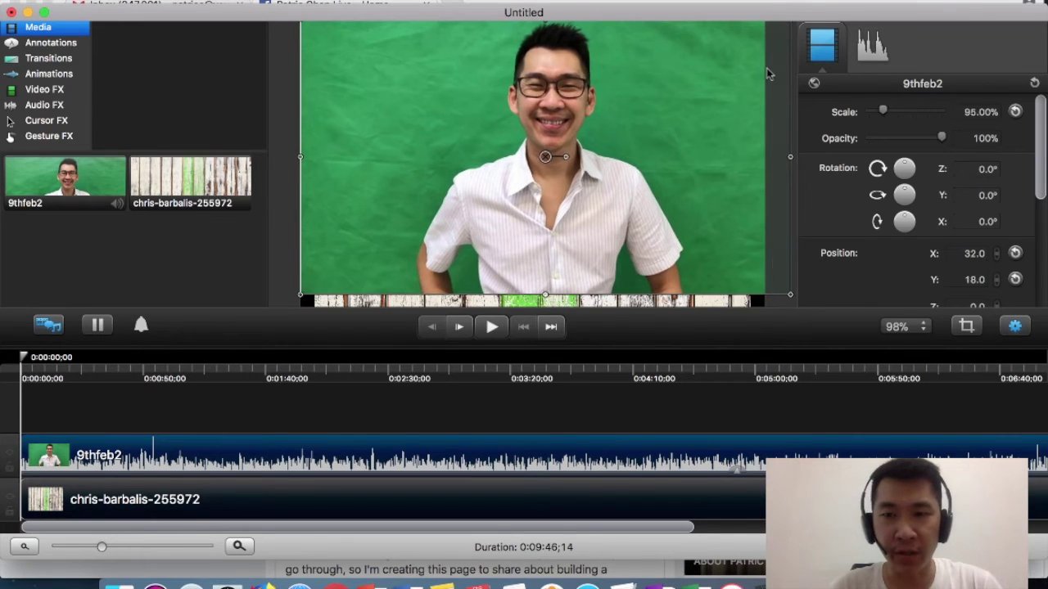
pyautogui.moveTo(791, 296); pyautogui.dragTo(799, 308)
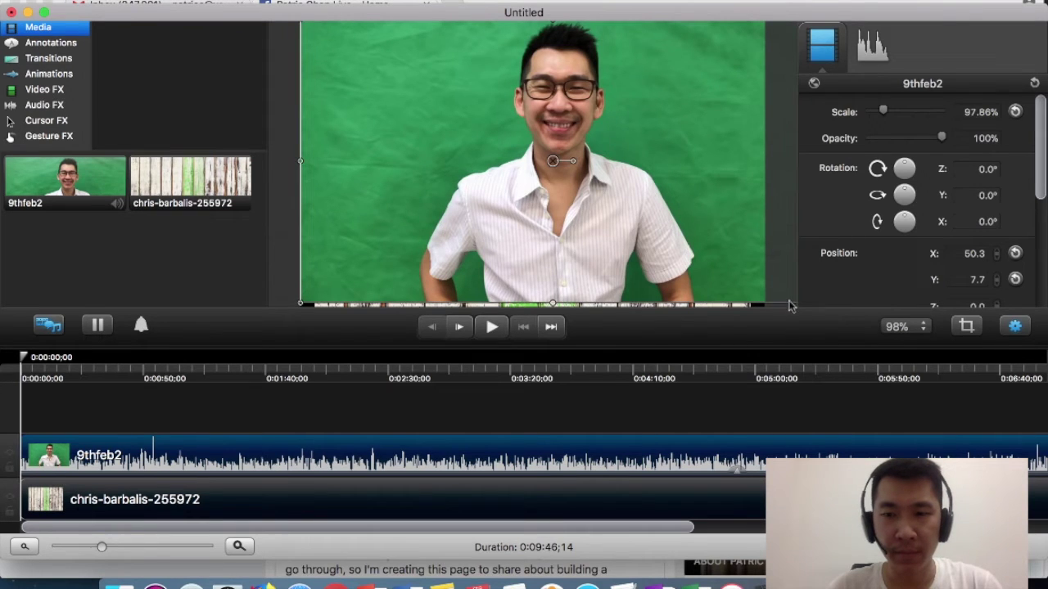
pyautogui.moveTo(779, 300); pyautogui.dragTo(794, 300)
# - Shift the 9thfeb2 clip aside and stretch the wood-plank background to both side edges of the canvas
pyautogui.moveTo(593, 277); pyautogui.dragTo(667, 276)
pyautogui.click(337, 247)
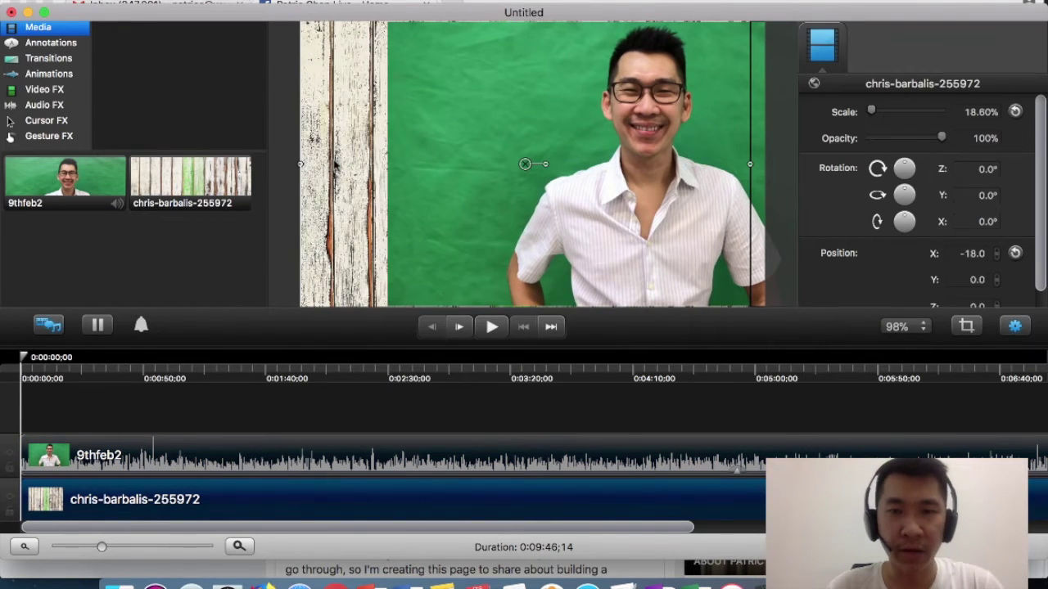
pyautogui.moveTo(533, 164); pyautogui.dragTo(505, 157)
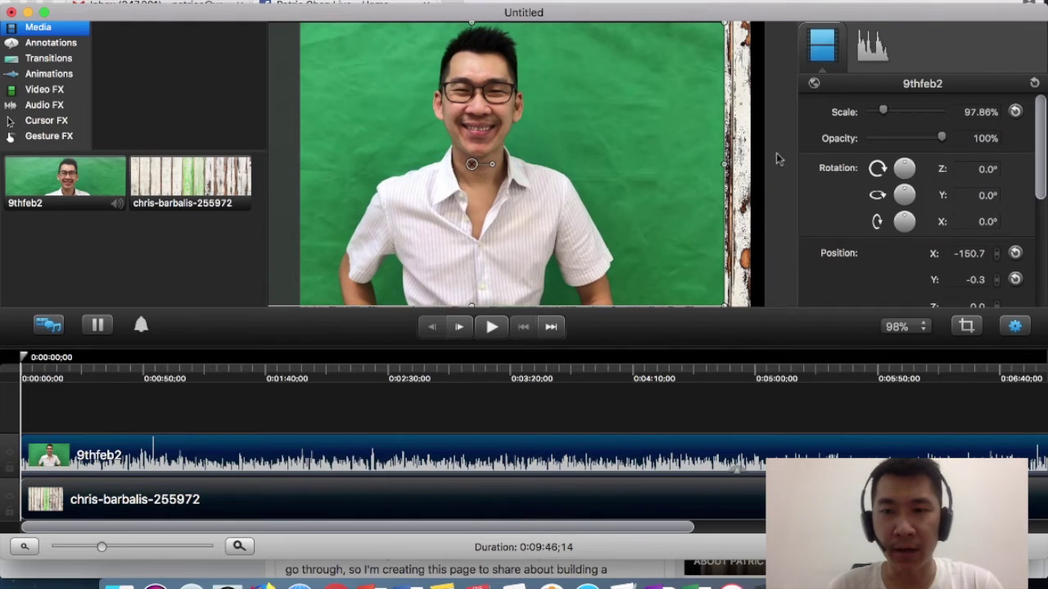
pyautogui.click(750, 167)
pyautogui.moveTo(750, 168); pyautogui.dragTo(764, 167)
# - Move the 9thfeb2 clip back over the canvas, slightly left of centre, and enlarge it to 100% scale
pyautogui.moveTo(661, 172); pyautogui.dragTo(713, 180)
pyautogui.moveTo(764, 305); pyautogui.dragTo(771, 315)
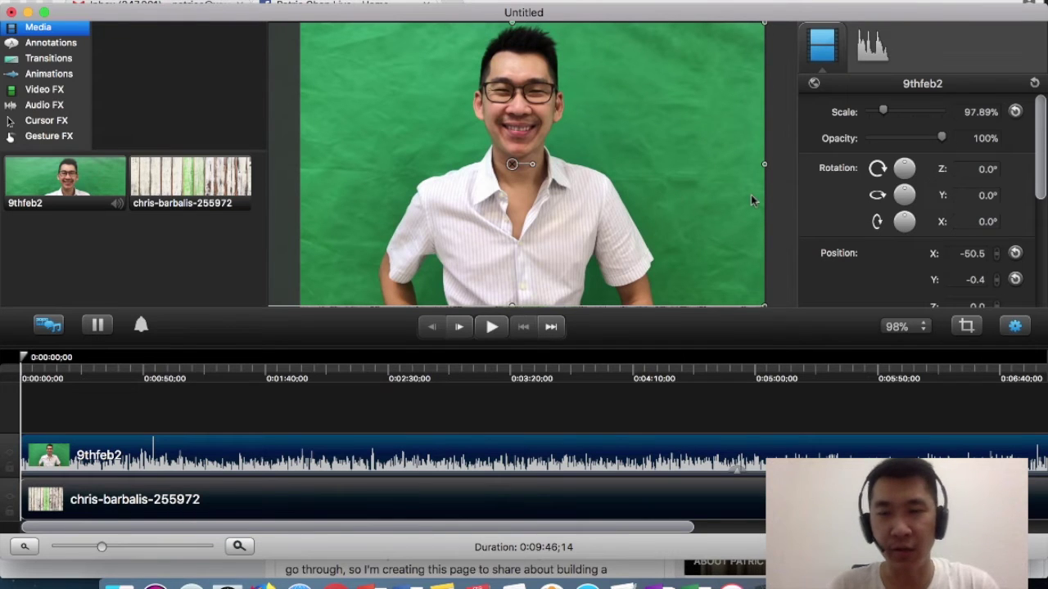
pyautogui.click(45, 14)
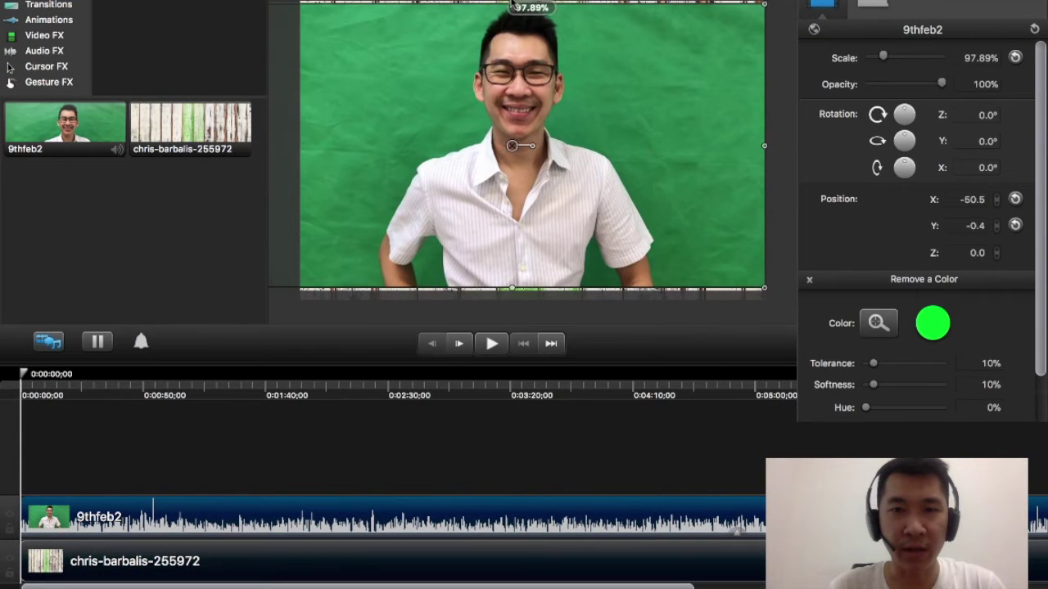
pyautogui.moveTo(512, 8); pyautogui.dragTo(512, 4)
pyautogui.moveTo(507, 293); pyautogui.dragTo(512, 296)
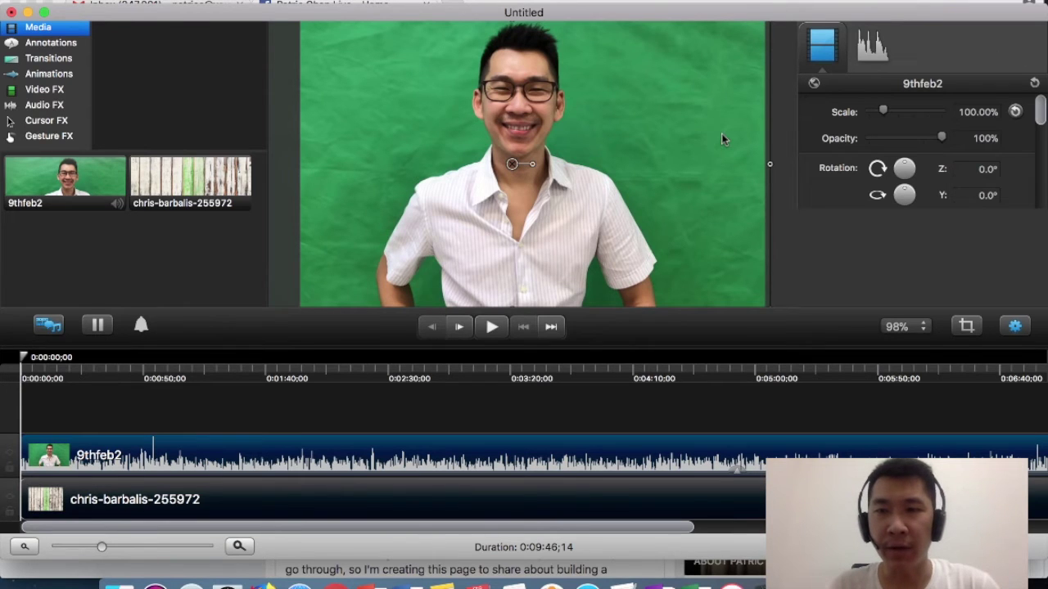
# - Sample the green backdrop beside the presenter as the Remove a Color key colour for the 9thfeb2 clip
pyautogui.click(874, 51)
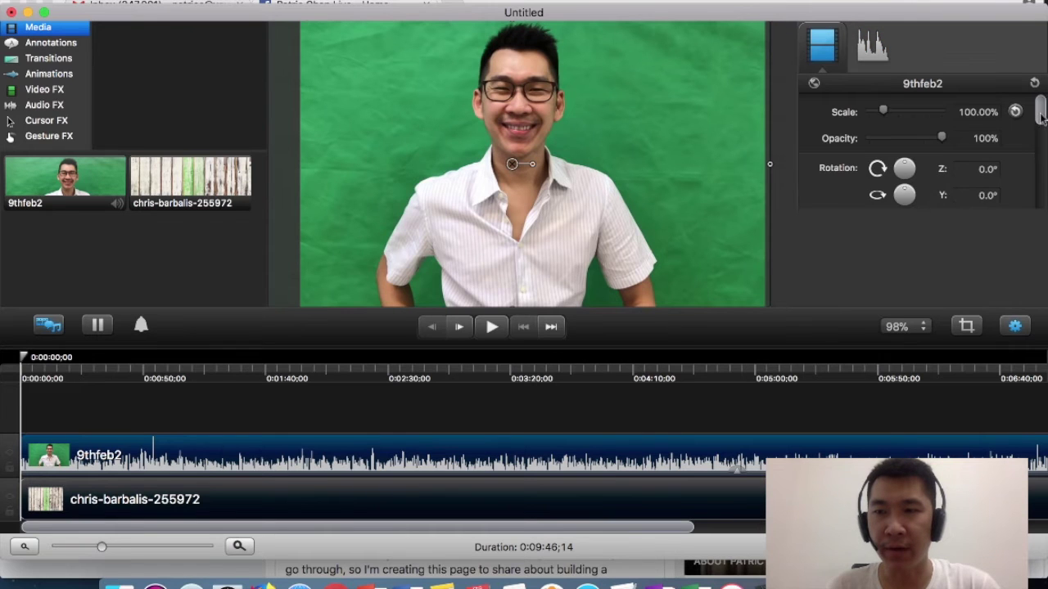
pyautogui.scroll(-10, 916, 147)
pyautogui.click(878, 117)
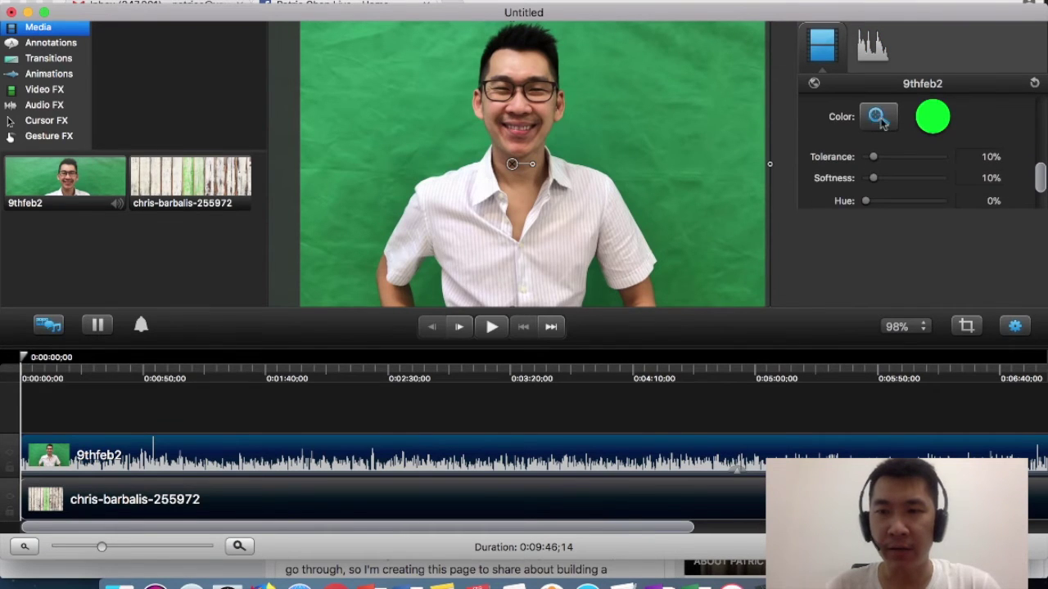
pyautogui.click(603, 144)
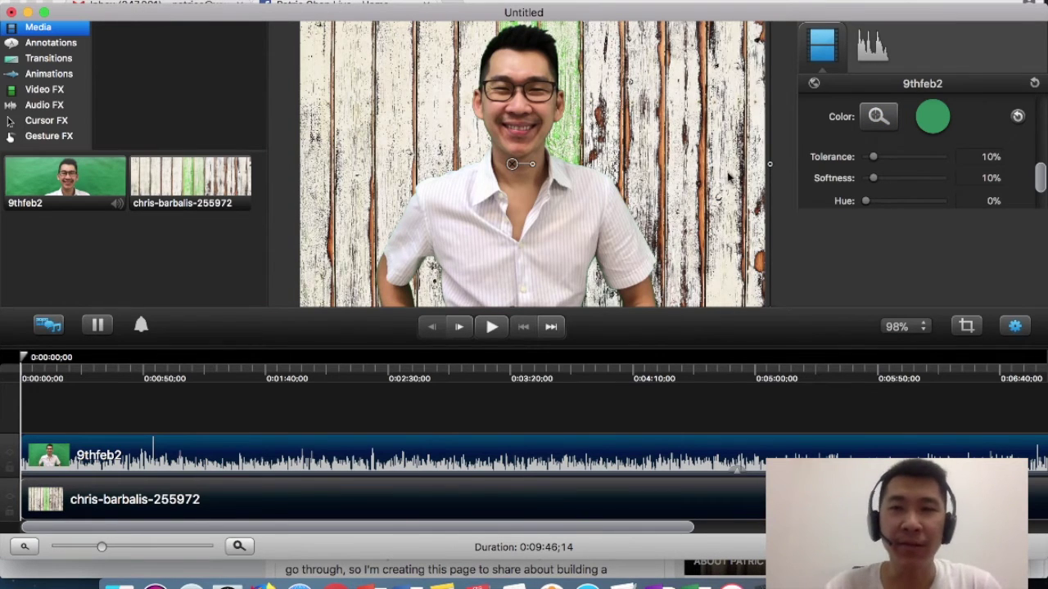
# - Set the Remove a Color softness to 13% and hue to 6%
pyautogui.scroll(-3, 1041, 182)
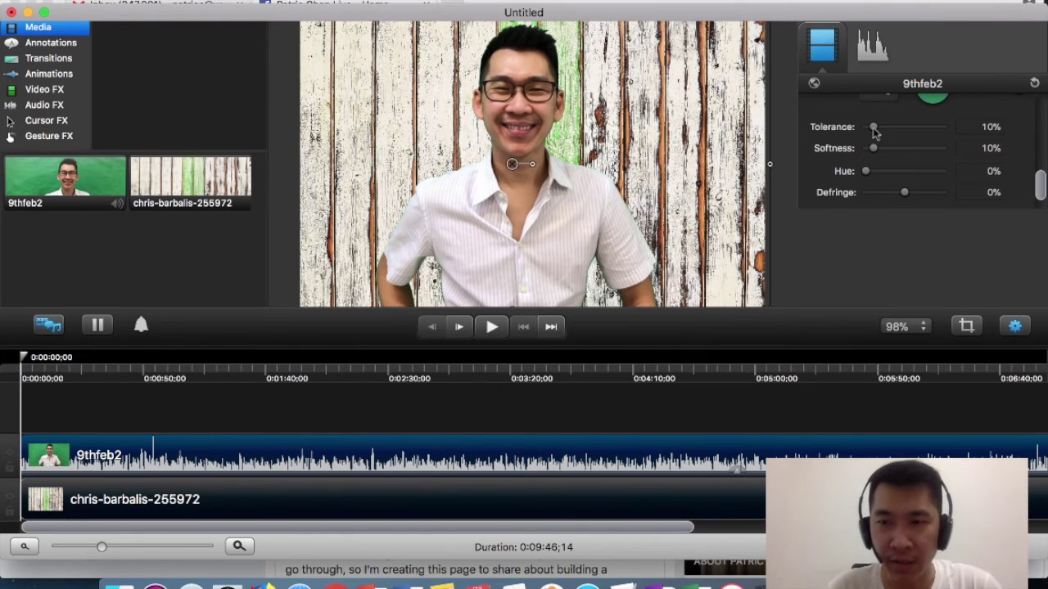
pyautogui.moveTo(873, 129); pyautogui.dragTo(875, 151)
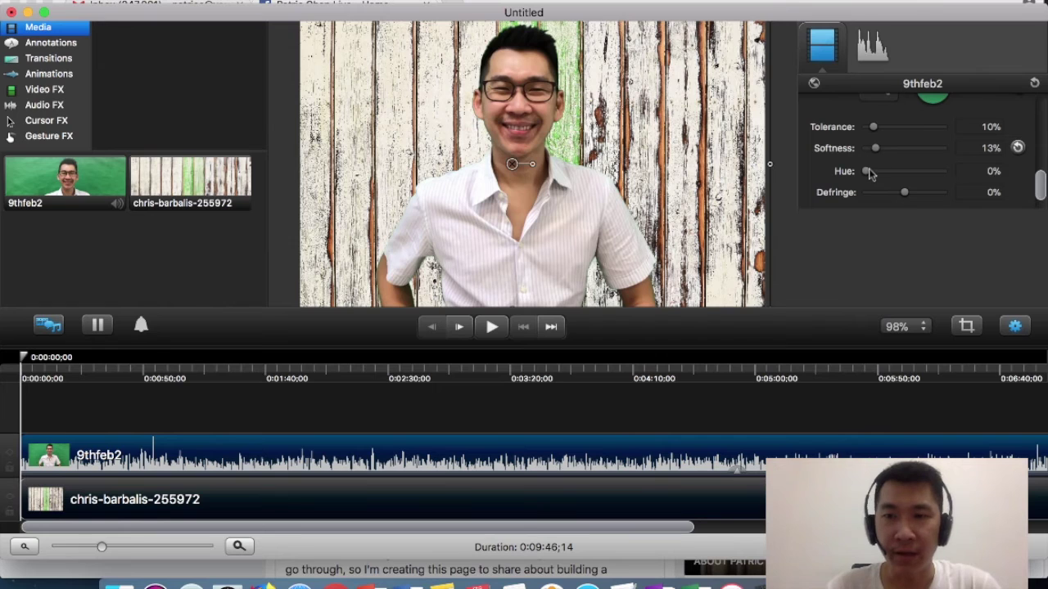
pyautogui.moveTo(866, 172)
pyautogui.mouseDown()
pyautogui.moveTo(898, 172)
pyautogui.moveTo(861, 177)
pyautogui.moveTo(875, 179)
pyautogui.mouseUp()
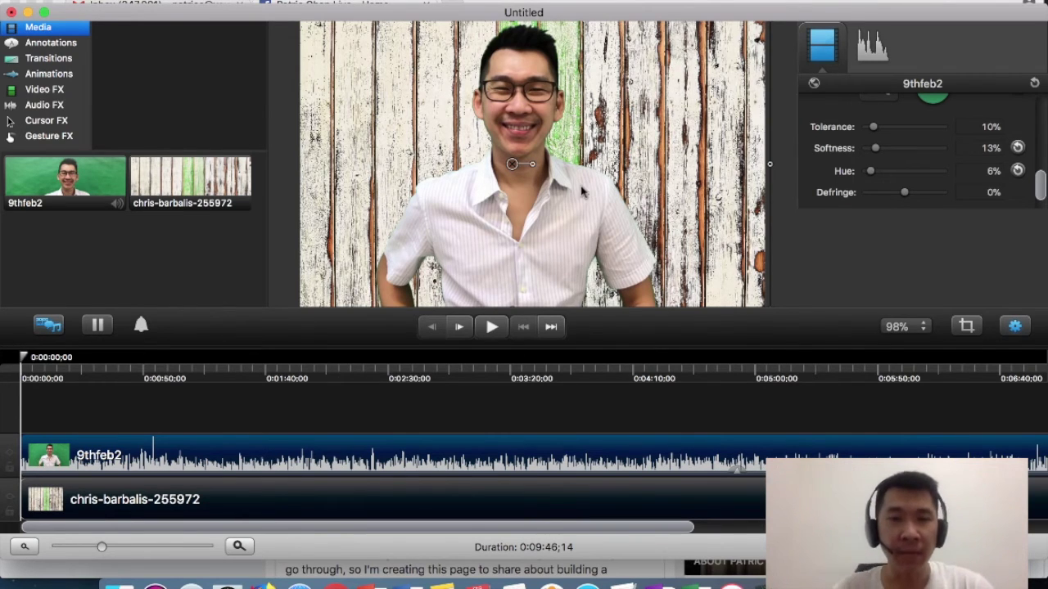
# - Play the keyed video for about nine seconds to check it, and lower the Remove a Color softness to 7%
pyautogui.click(491, 326)
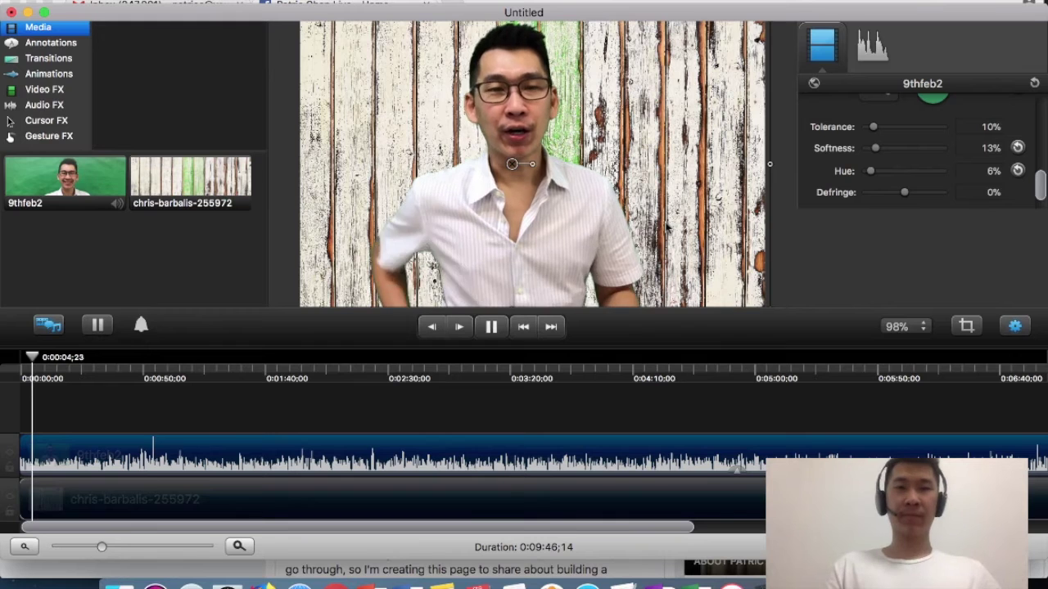
pyautogui.click(491, 327)
pyautogui.moveTo(876, 150); pyautogui.dragTo(871, 154)
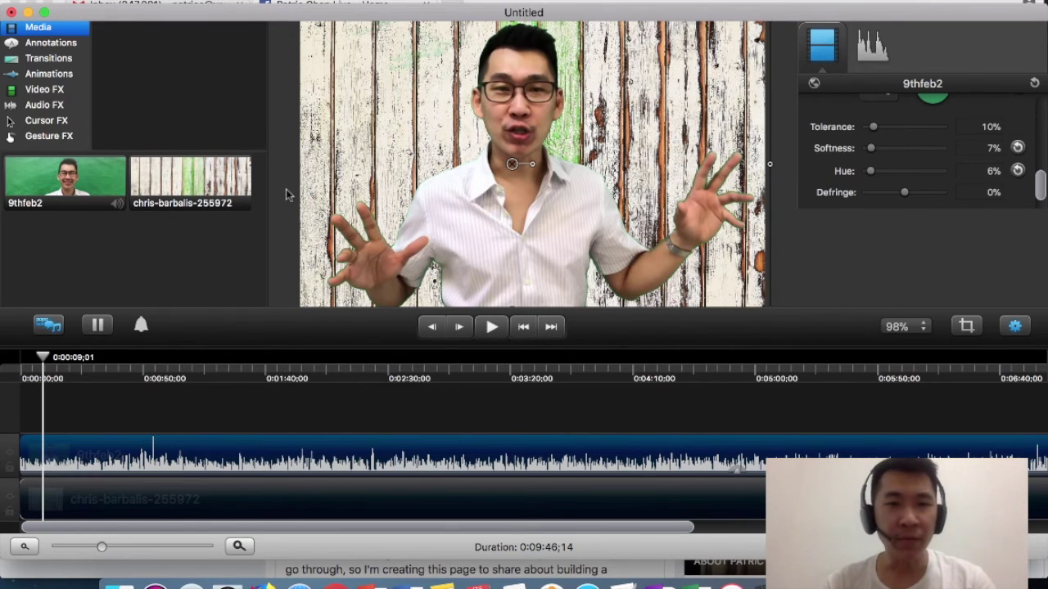
# - Import the dark garden path image, brigita-b-2260, into the project media
pyautogui.click(182, 172)
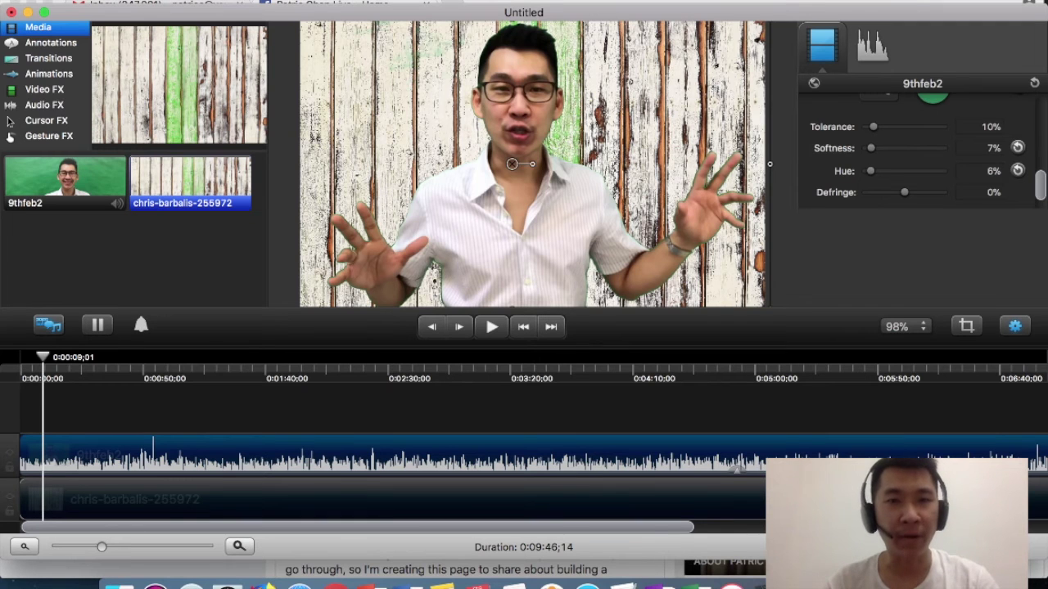
pyautogui.click(127, 1)
pyautogui.click(187, 164)
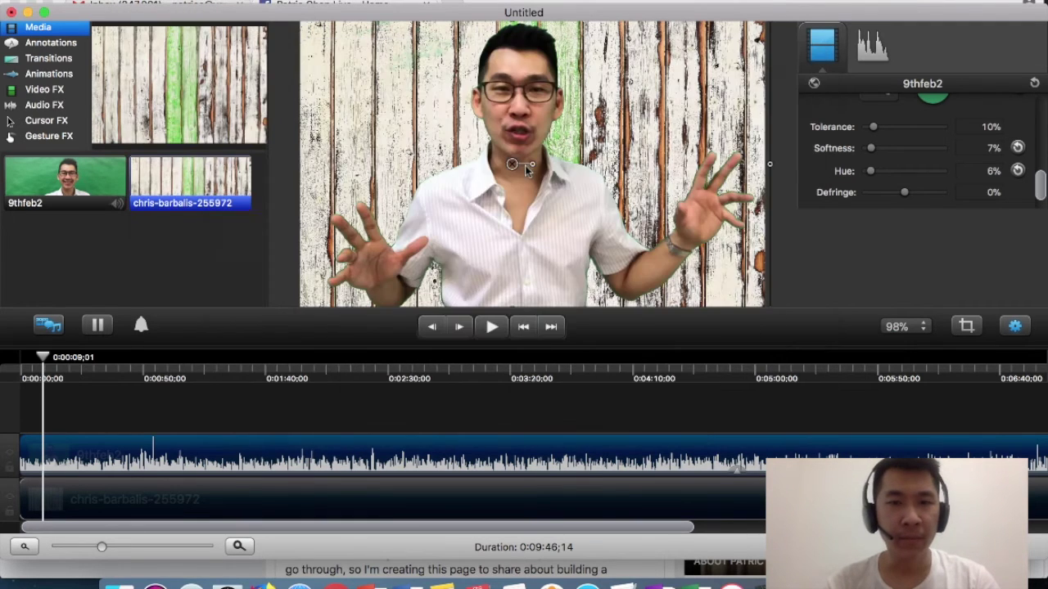
pyautogui.click(79, 241)
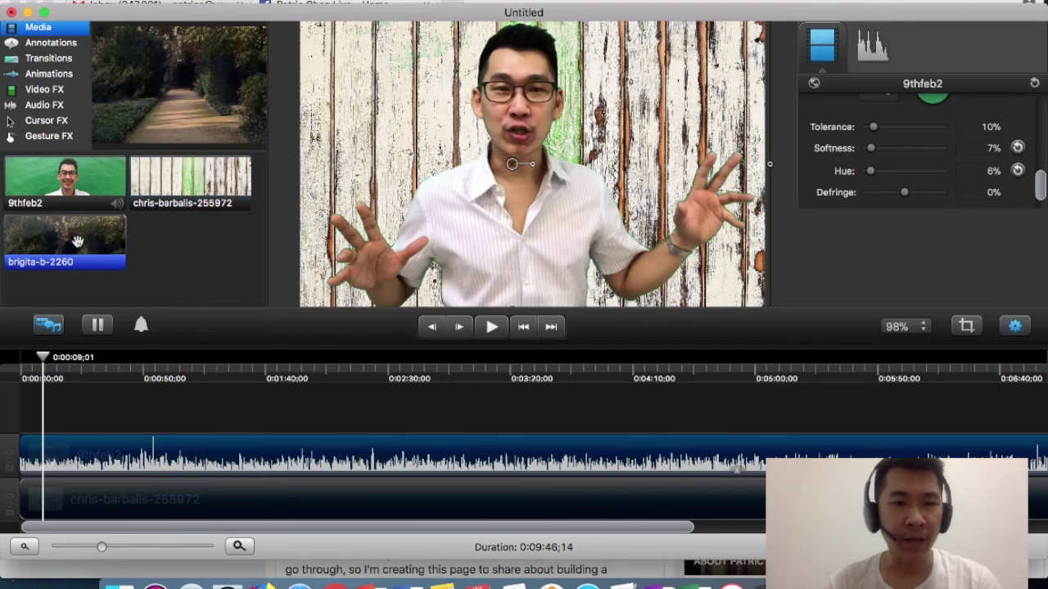
# - Delete the wood-plank background from the timeline and place the garden path image at the start of that lower track
pyautogui.click(180, 502)
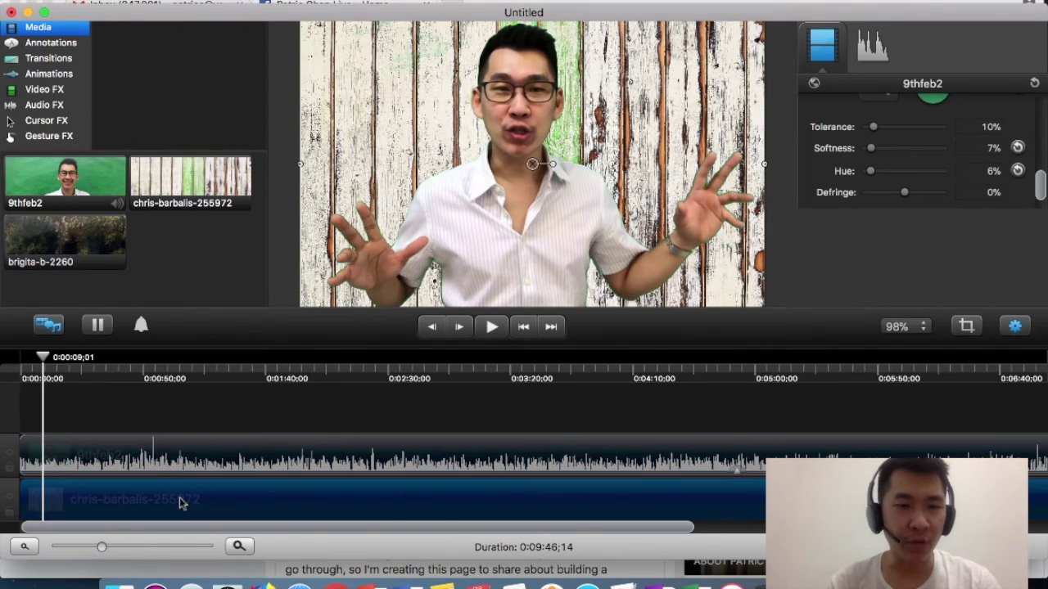
pyautogui.press('Delete')
pyautogui.moveTo(30, 229); pyautogui.dragTo(21, 499)
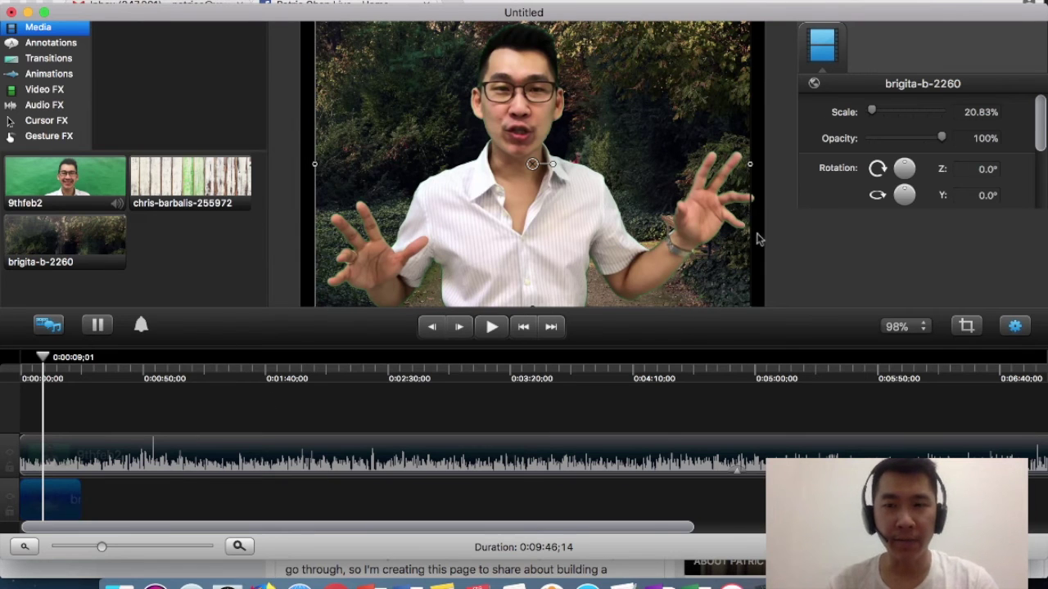
# - Set the 9thfeb2 clip's Remove a Color tolerance to 16% and softness to 10%, and play about four seconds to check the key
pyautogui.click(774, 169)
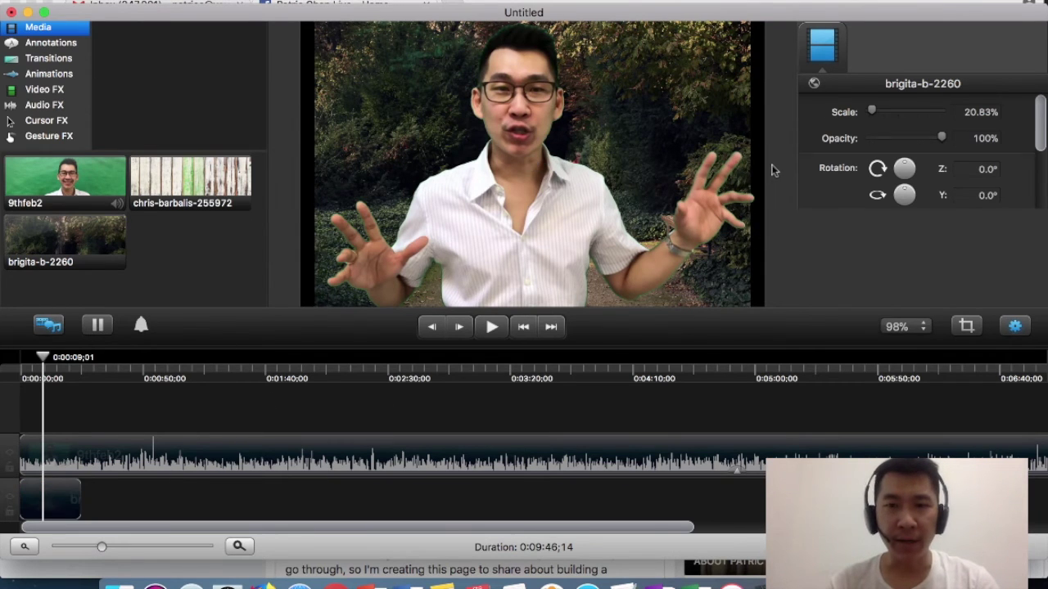
pyautogui.click(645, 170)
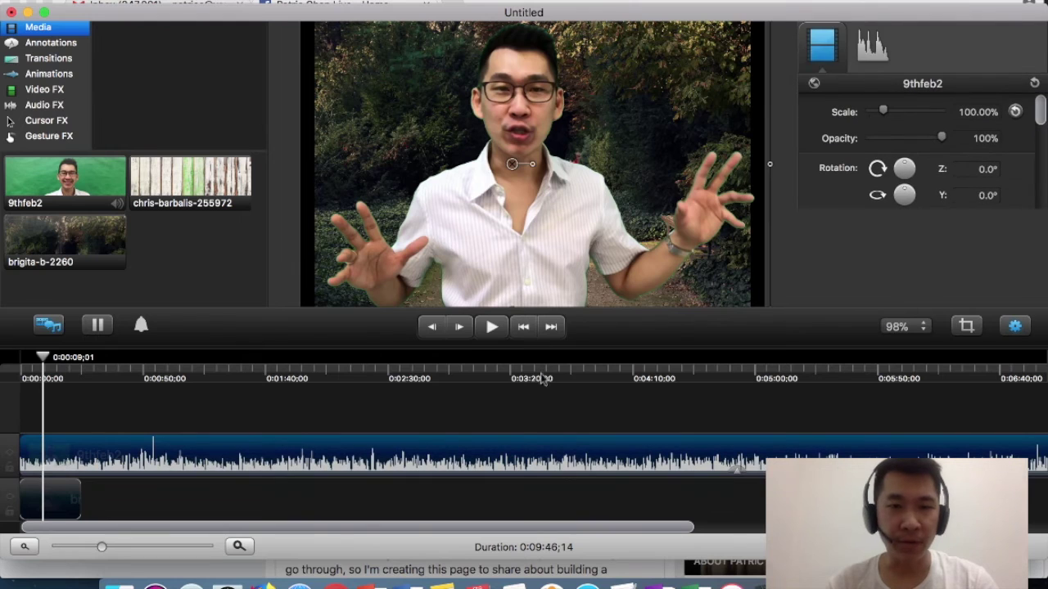
pyautogui.moveTo(1036, 122); pyautogui.dragTo(1038, 140)
pyautogui.scroll(-5, 878, 145)
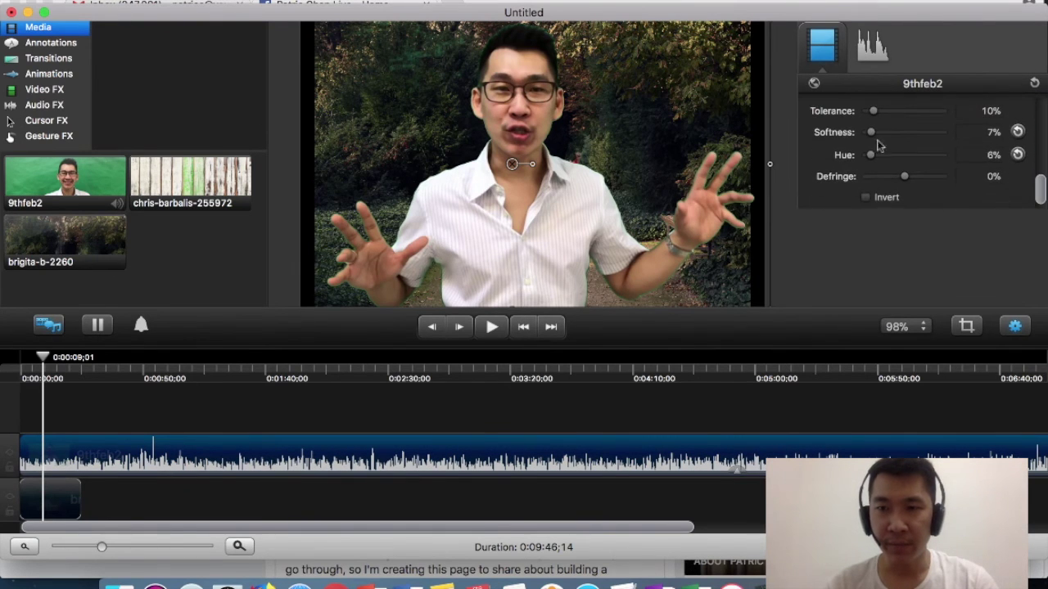
pyautogui.moveTo(873, 111); pyautogui.dragTo(876, 138)
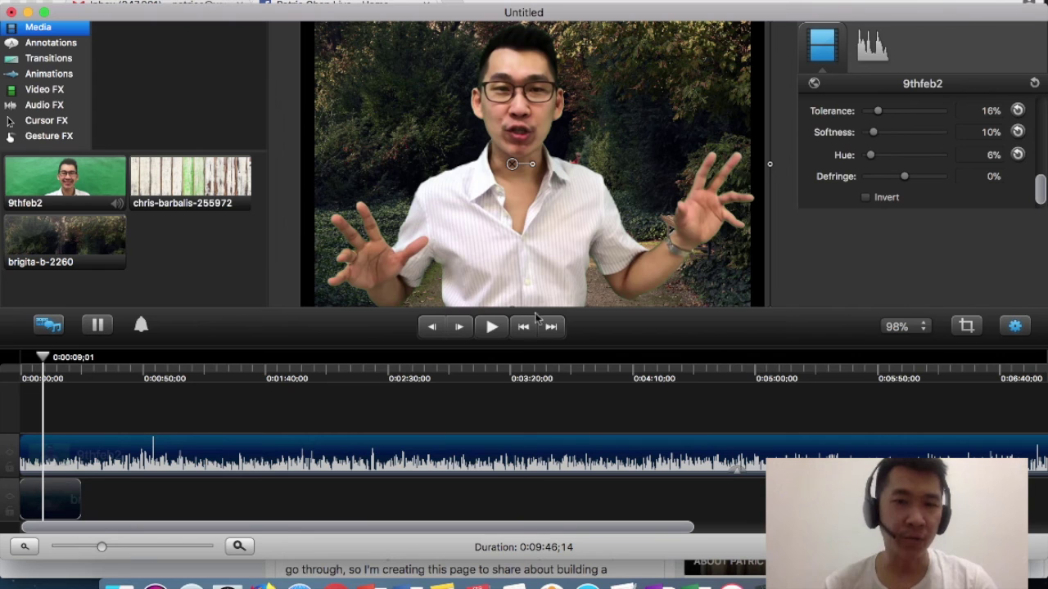
pyautogui.click(492, 327)
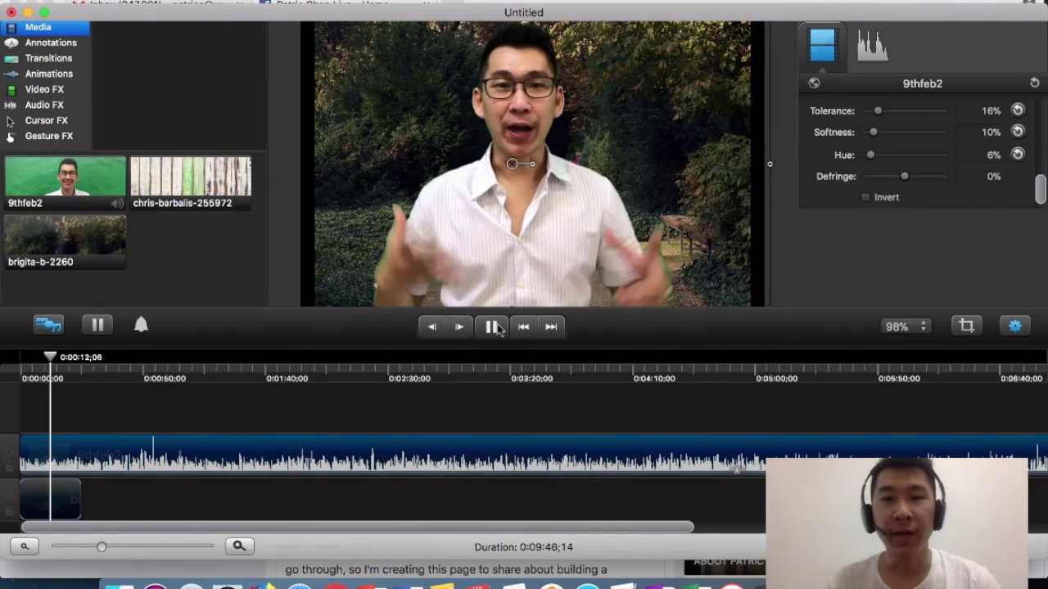
pyautogui.click(492, 327)
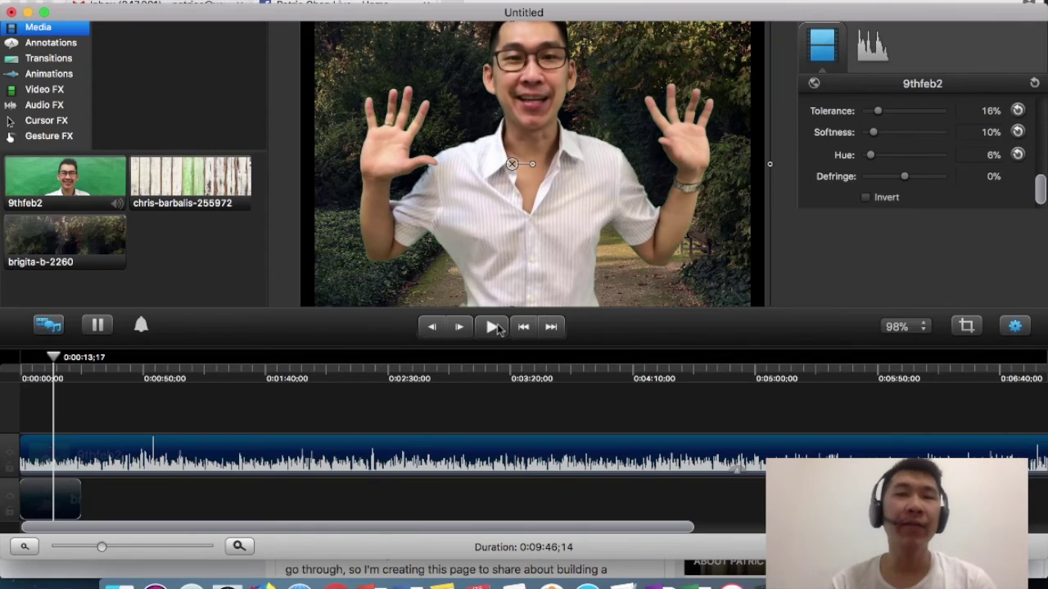